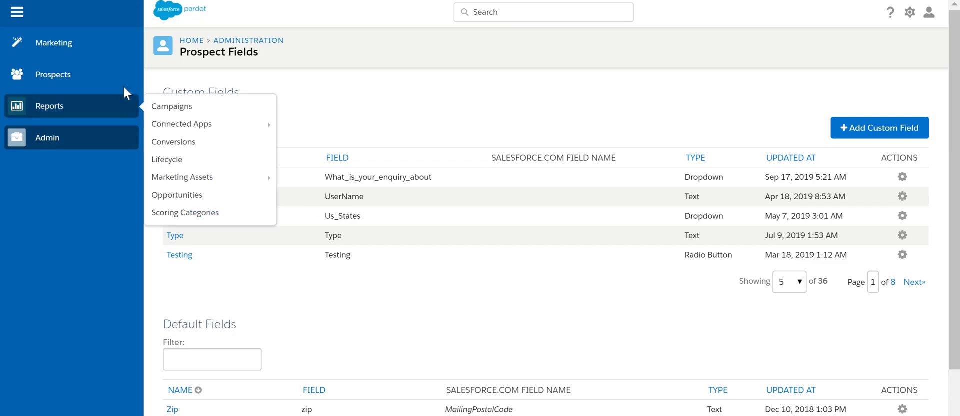
Go to the Connectors page from the Admin menu
mouse_move(67, 44)
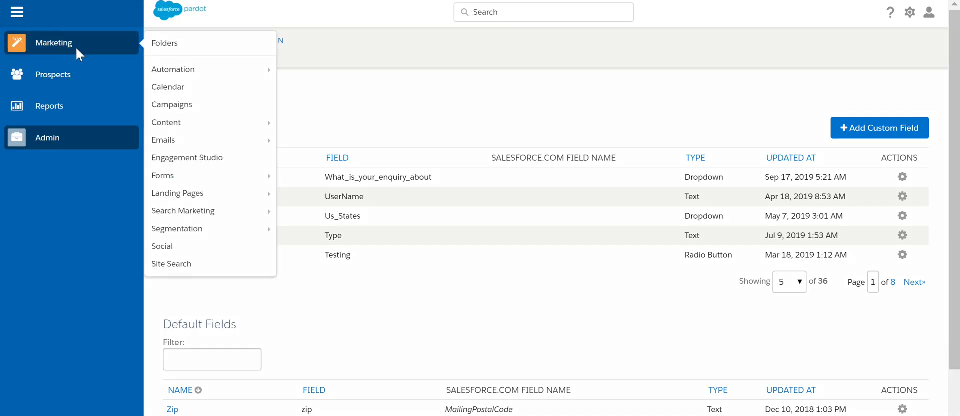
mouse_move(79, 137)
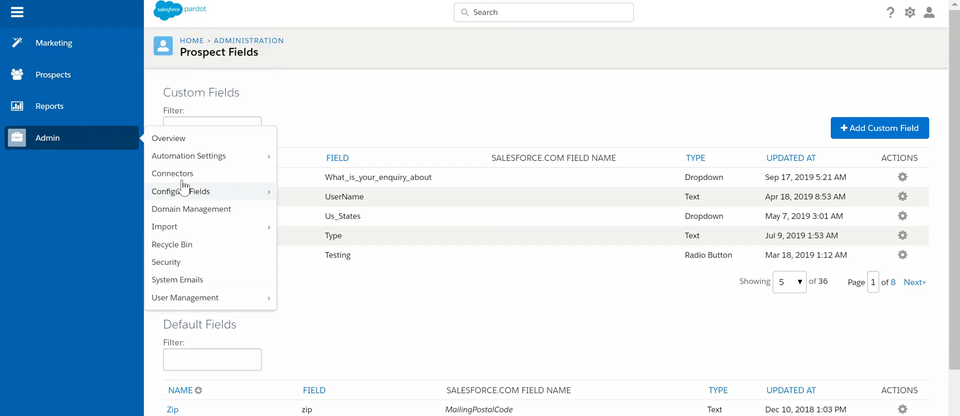
click(318, 177)
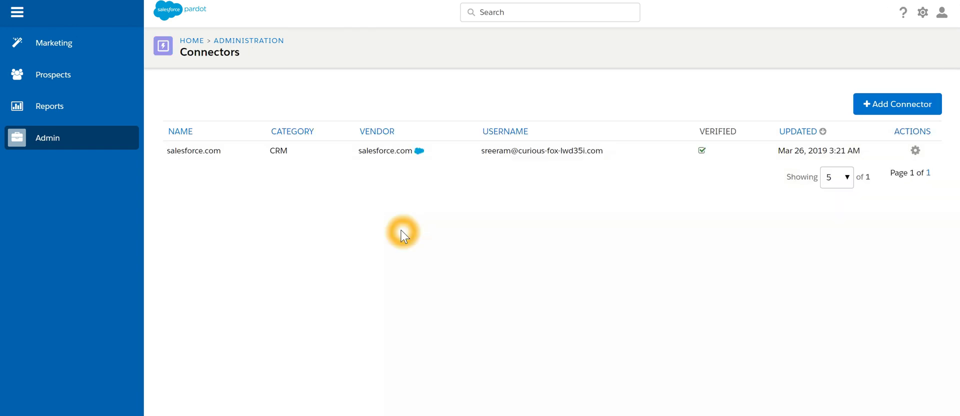
Bring up the Create Connector panel and browse its webinar, social, event and video connector types
click(899, 104)
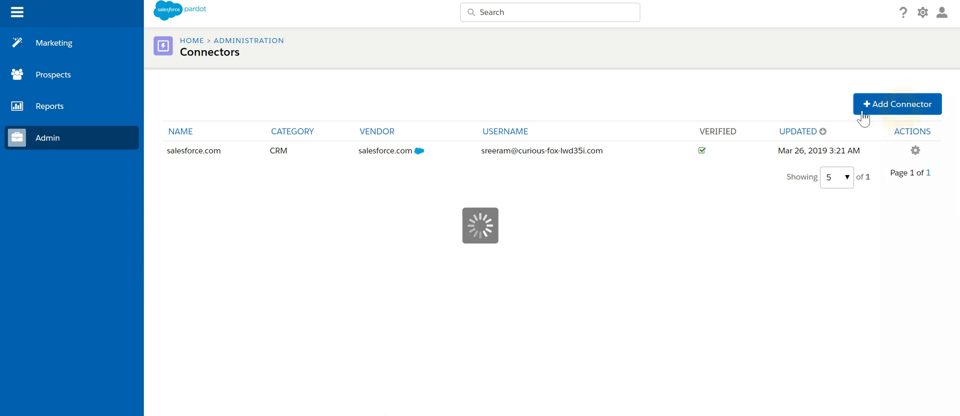
click(390, 136)
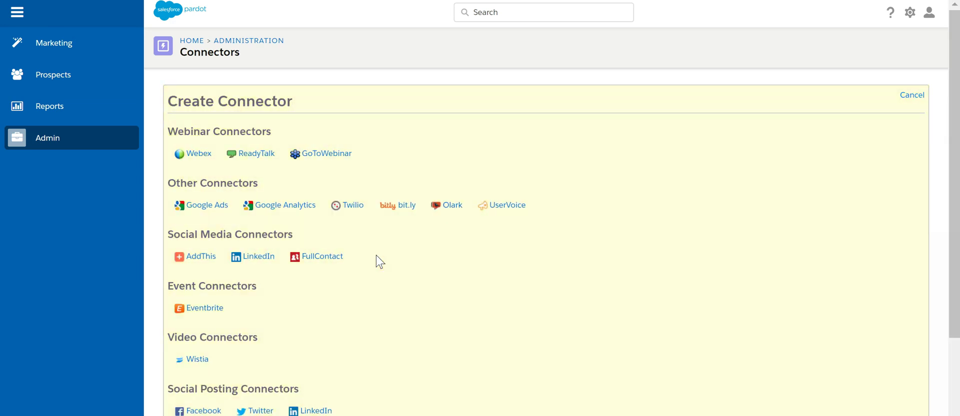
click(438, 311)
scroll(437, 311, down, 3)
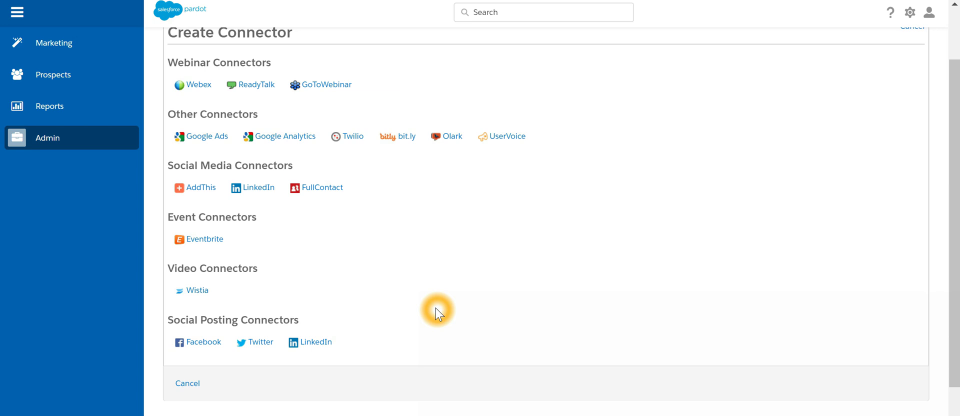
scroll(438, 311, down, 3)
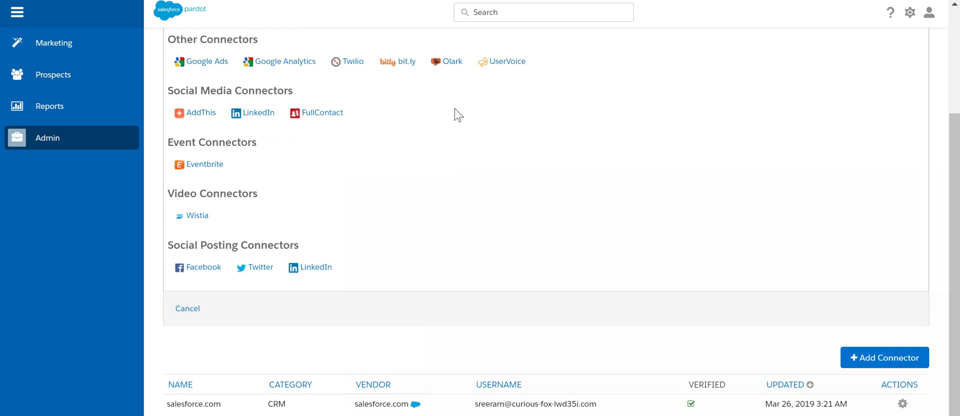
click(43, 139)
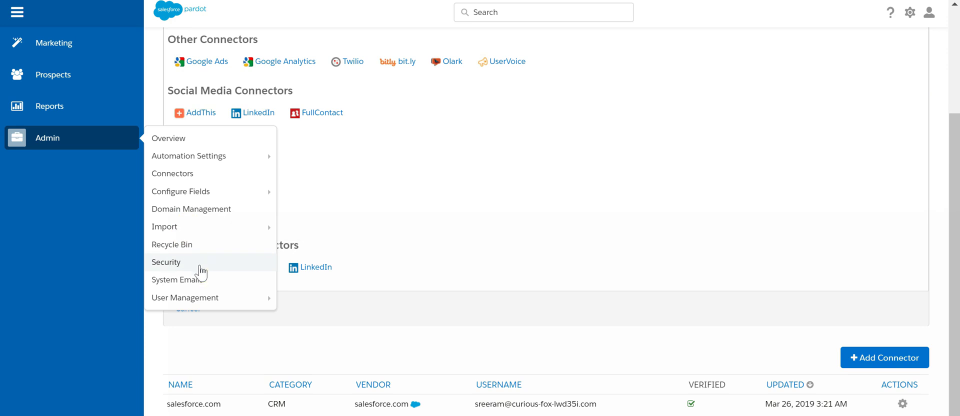
Reload the connector list to show the verified salesforce.com CRM connector, creating nothing
click(200, 267)
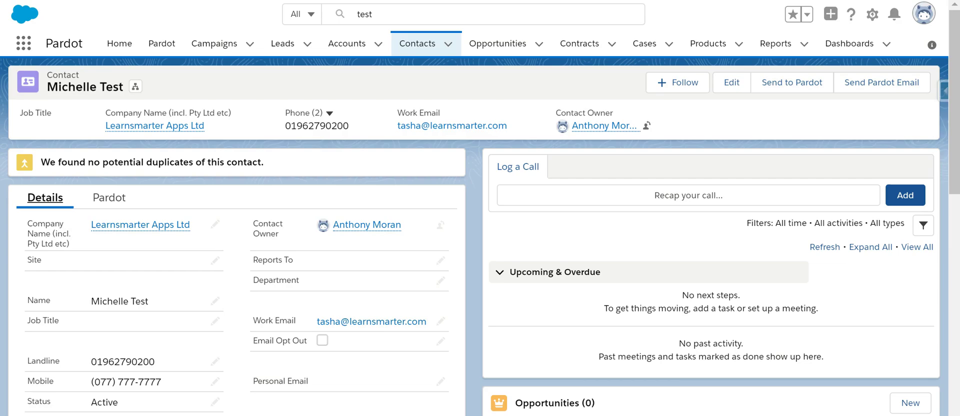
Scroll through the Salesforce contact record to review its synced Pardot fields
scroll(259, 251, down, 6)
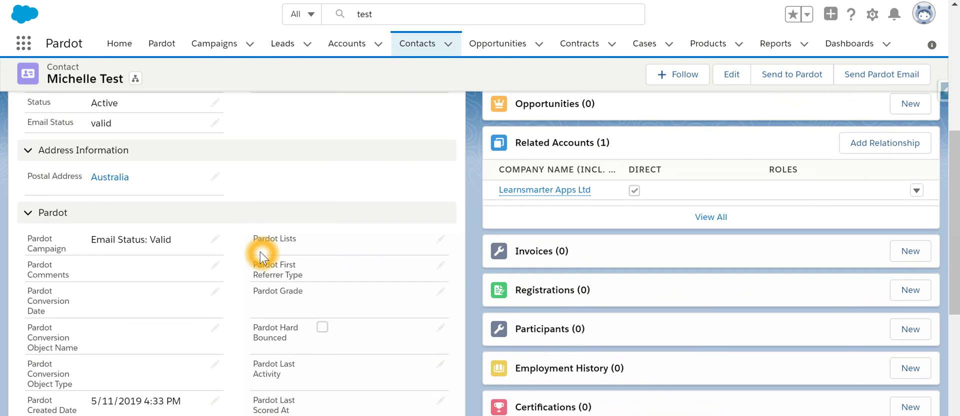
scroll(259, 251, down, 2)
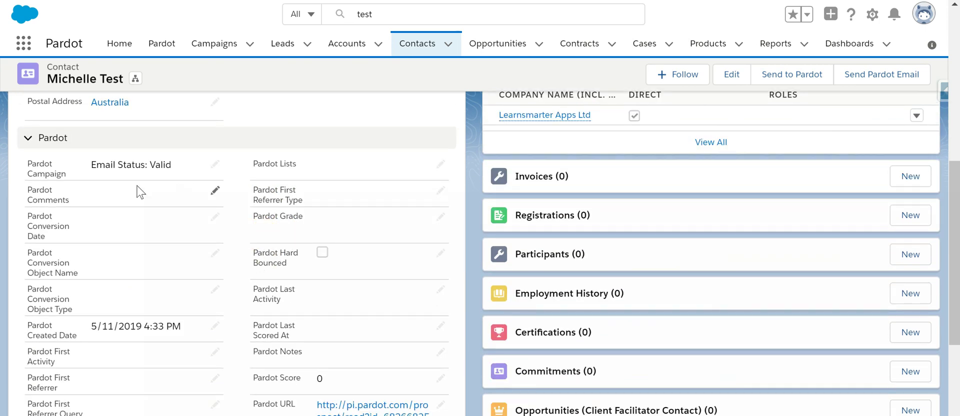
click(218, 313)
scroll(247, 312, up, 2)
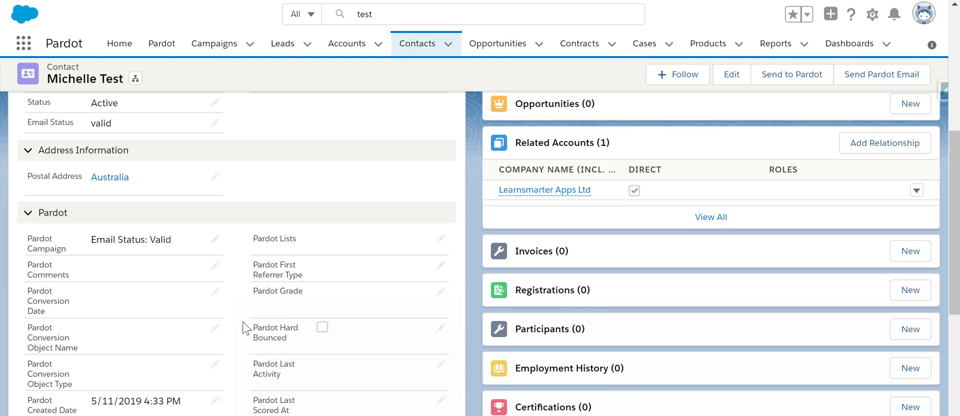
scroll(107, 270, up, 4)
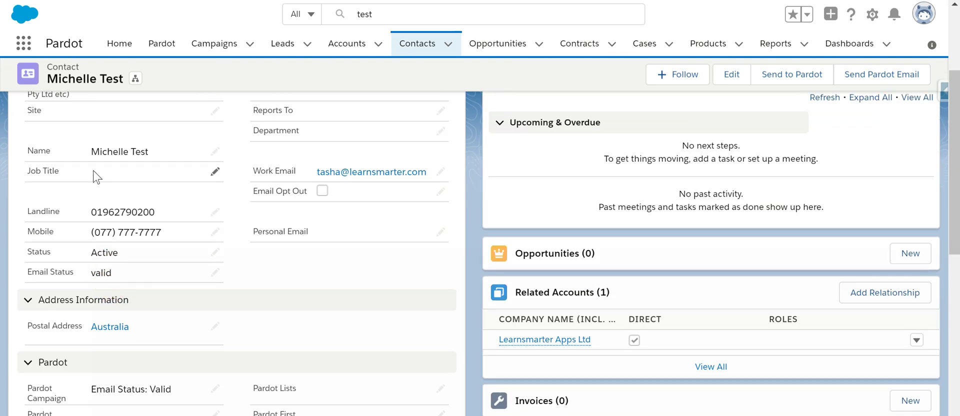
scroll(155, 330, down, 4)
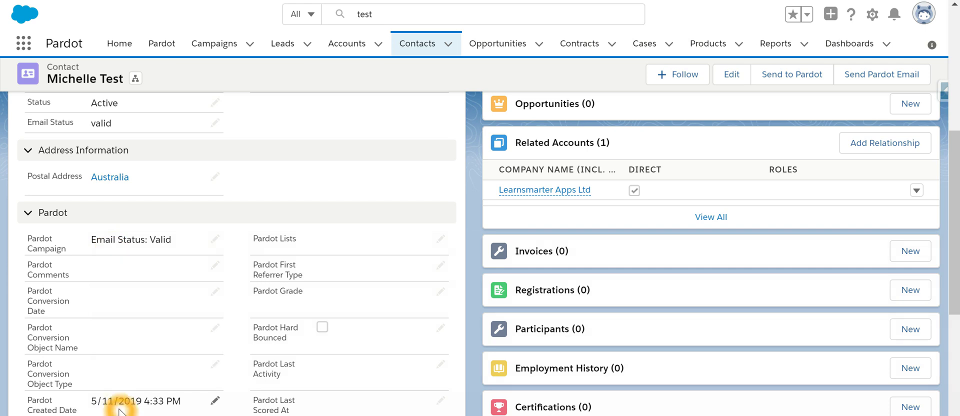
scroll(119, 411, up, 2)
scroll(121, 405, down, 5)
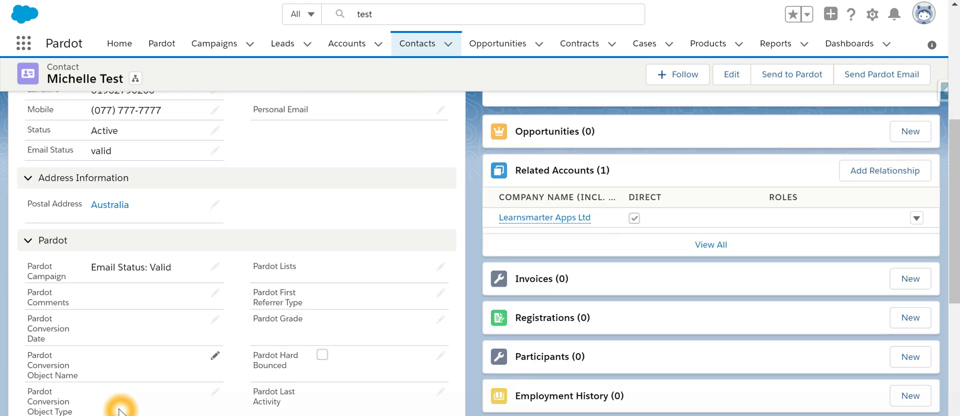
click(108, 261)
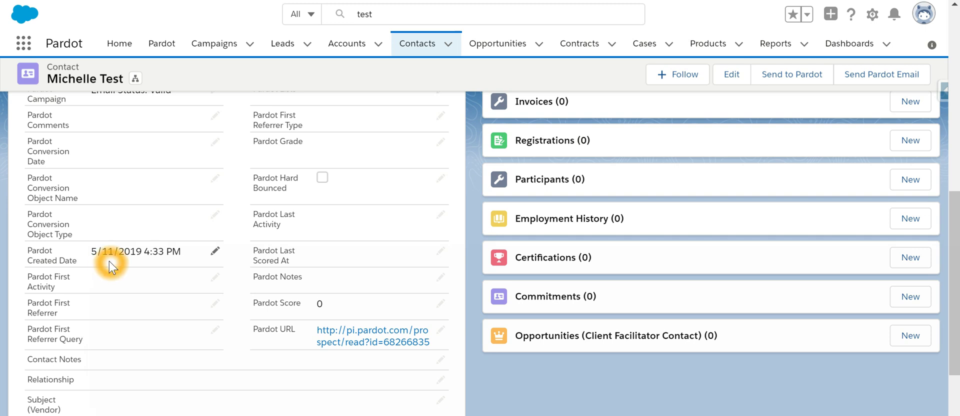
scroll(325, 325, up, 5)
click(329, 324)
scroll(221, 375, up, 2)
scroll(214, 368, down, 2)
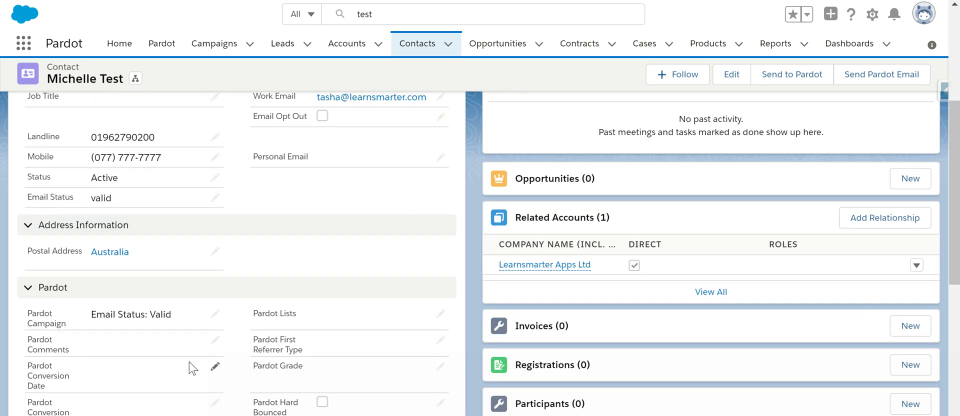
scroll(168, 307, up, 2)
click(168, 307)
scroll(168, 307, up, 2)
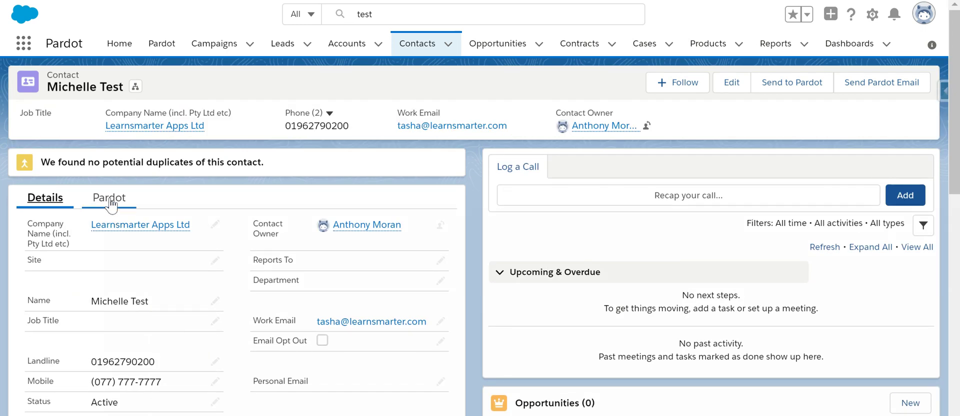
Show the contact's Pardot engagement history and list memberships on the Pardot tab
click(108, 197)
click(149, 294)
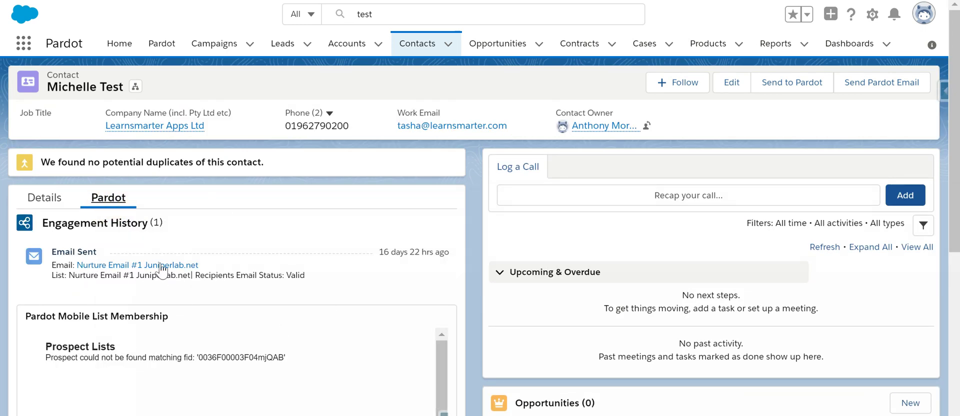
click(121, 264)
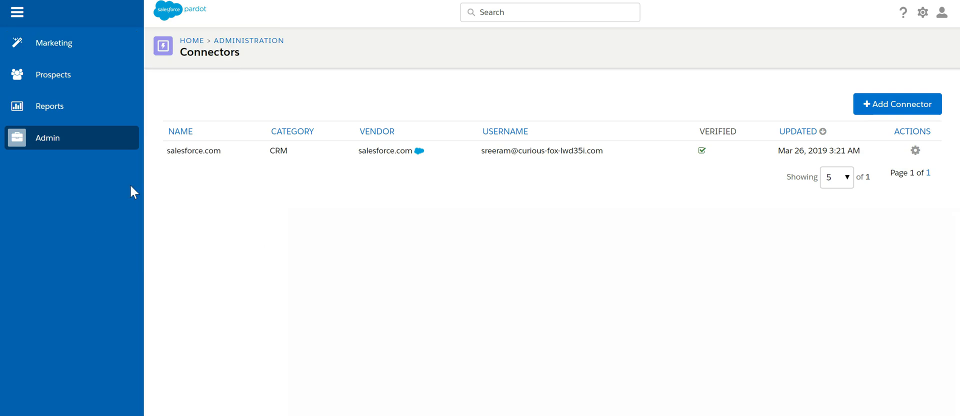
Go to Admin > Configure Fields > Prospect Fields to list the 36 custom and default fields
mouse_move(49, 78)
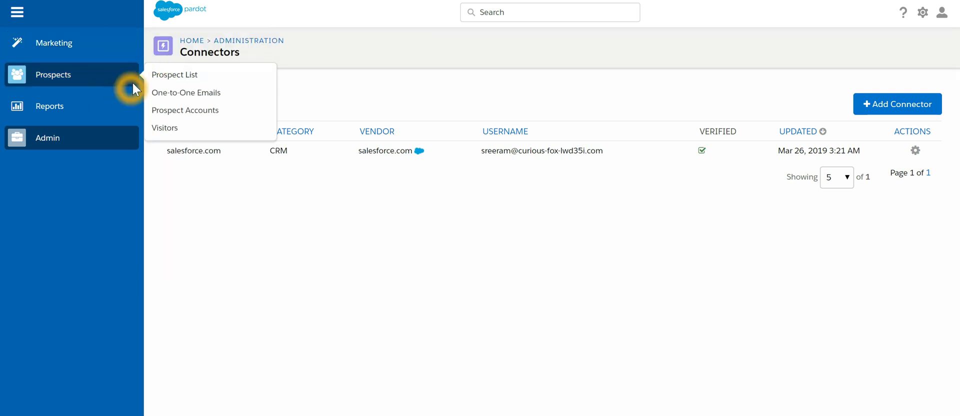
mouse_move(95, 46)
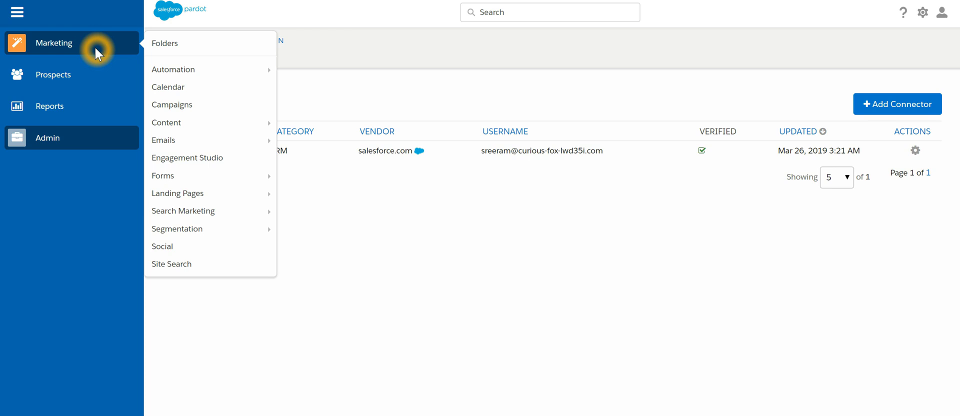
mouse_move(98, 113)
click(113, 136)
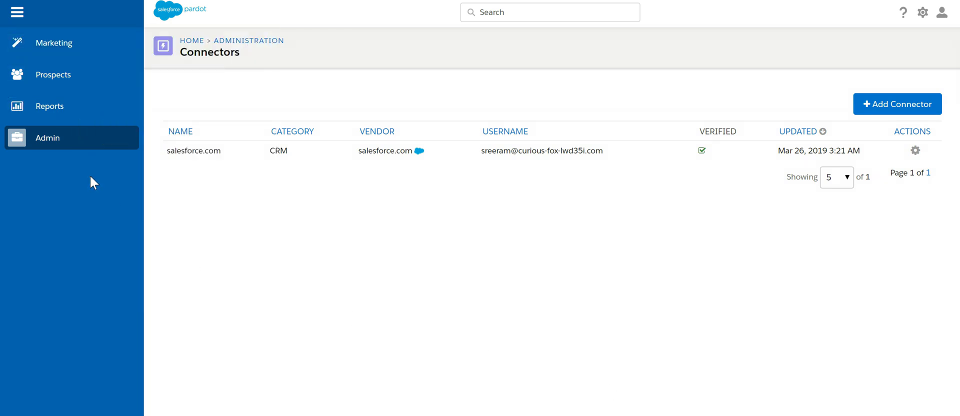
click(83, 145)
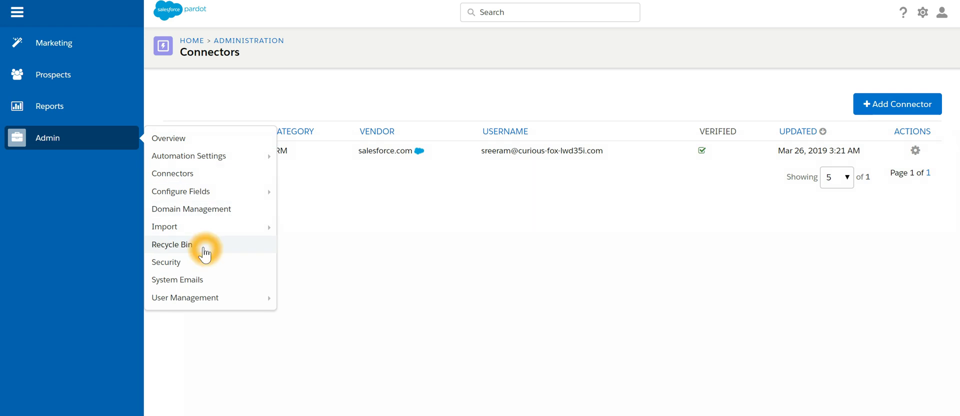
click(212, 194)
click(314, 227)
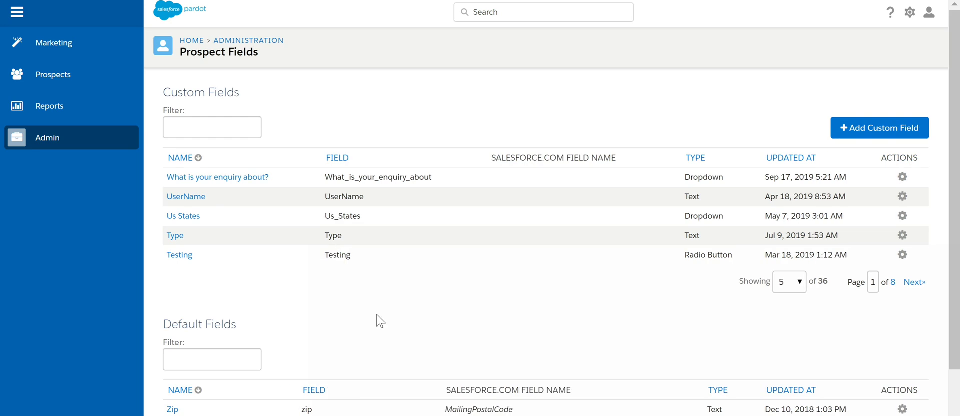
Open the Type field's edit form, leaving its salesforce.com Field Name unmapped
click(172, 236)
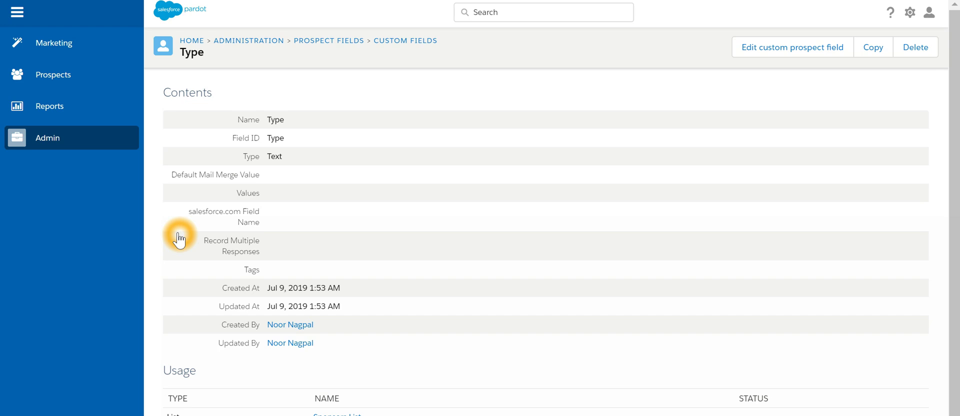
click(750, 47)
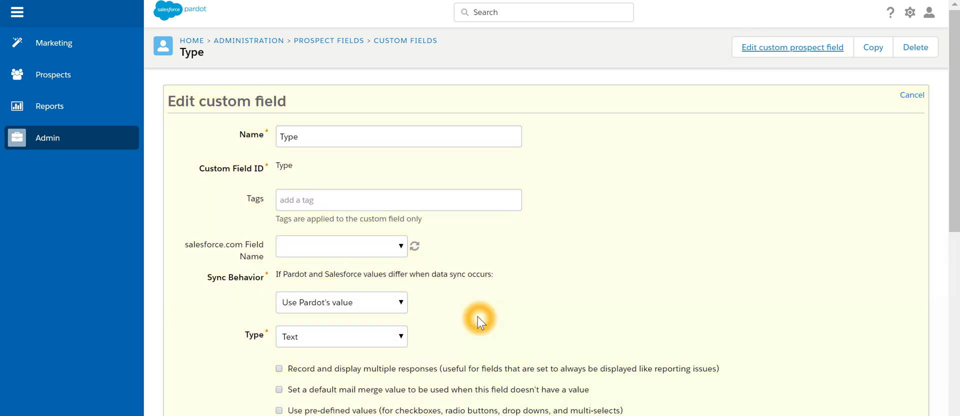
click(287, 139)
click(355, 252)
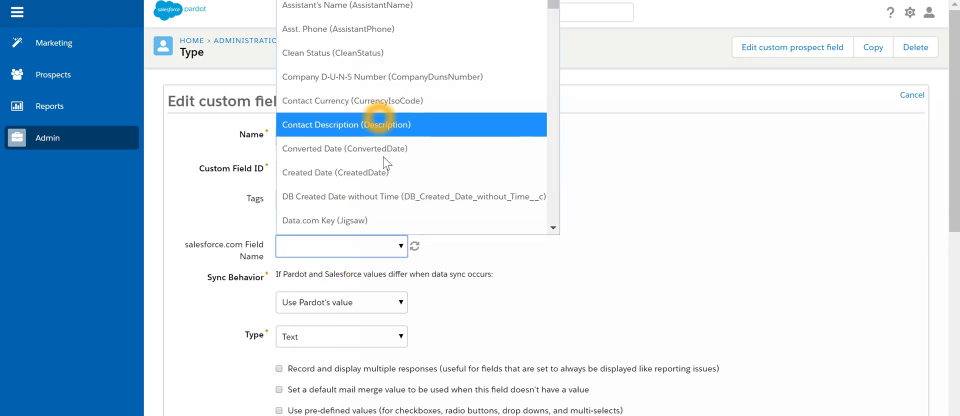
click(945, 181)
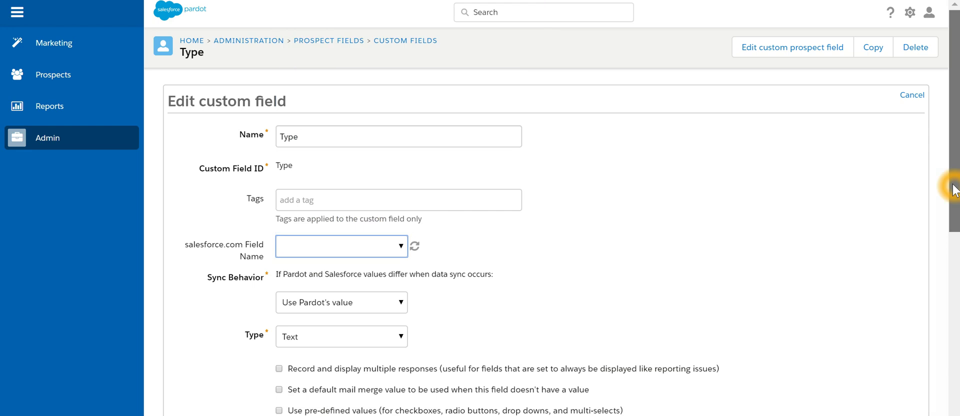
Keep Sync Behavior as Use Pardot's value and leave Use pre-defined values turned off
scroll(379, 274, down, 2)
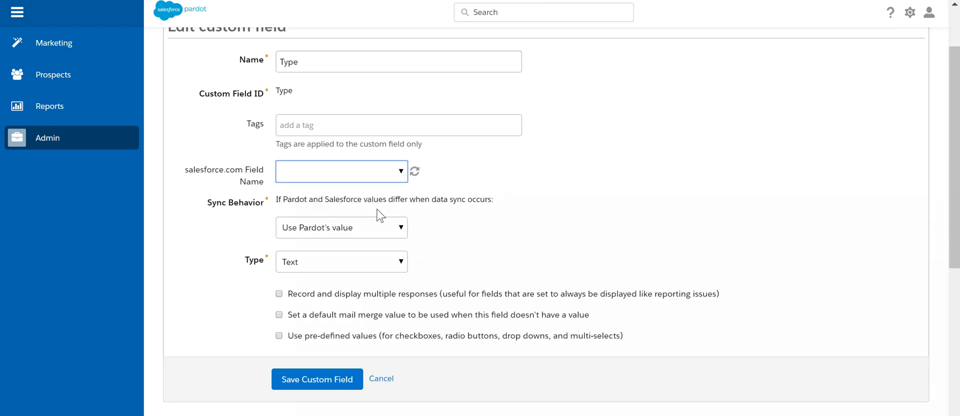
click(371, 236)
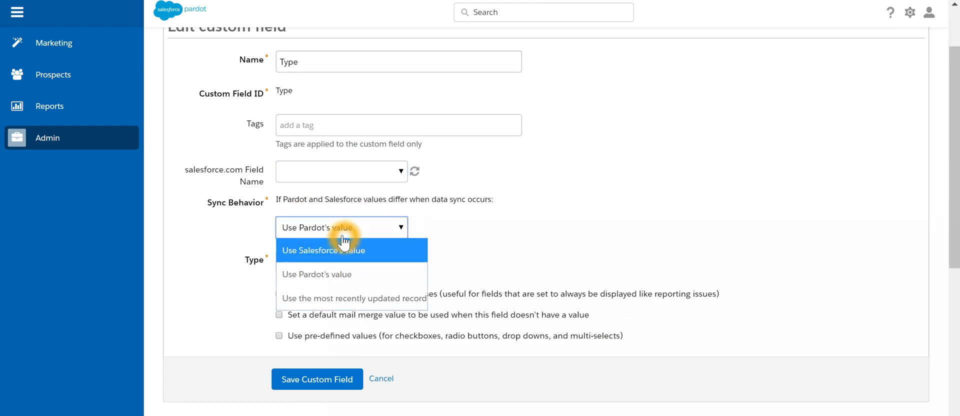
click(350, 246)
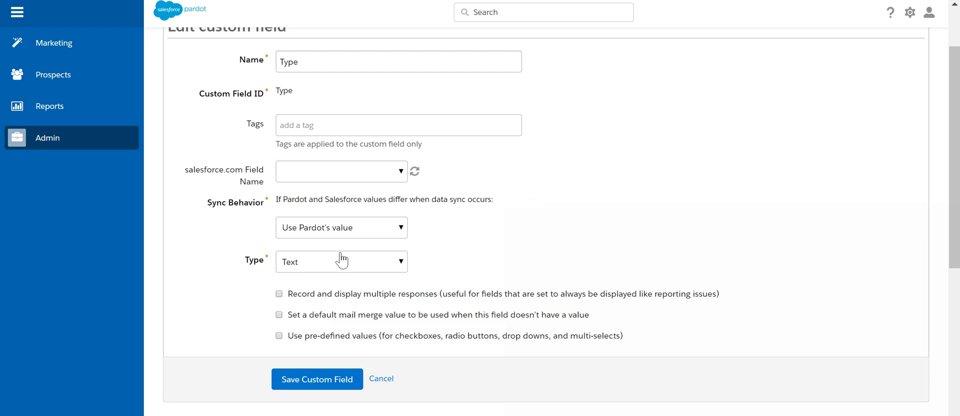
click(281, 295)
click(270, 306)
click(279, 315)
click(279, 335)
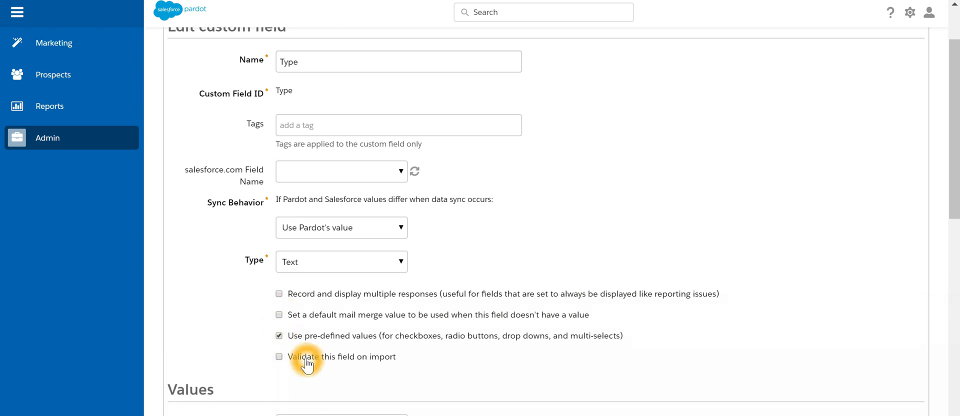
click(279, 342)
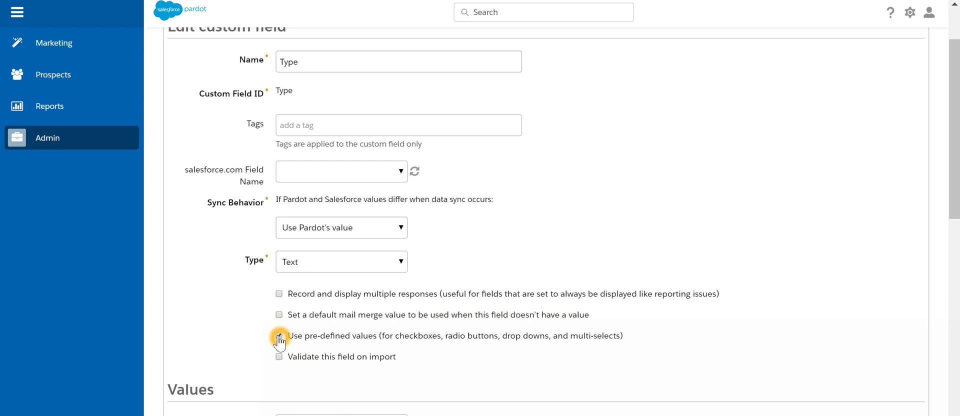
click(279, 339)
click(282, 315)
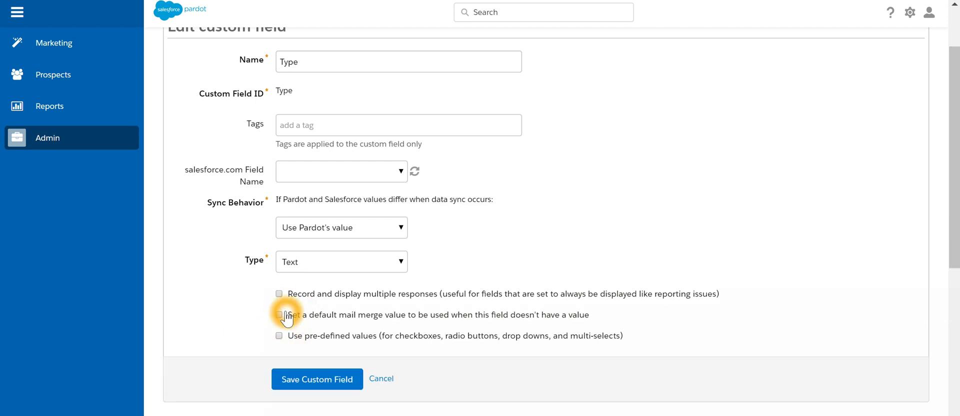
Turn on Set a default mail merge value, leaving the default value empty
click(304, 60)
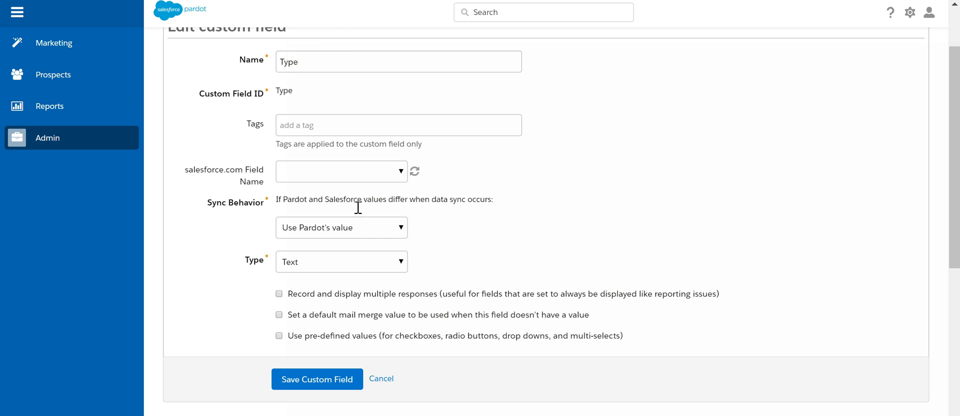
click(292, 89)
click(283, 313)
click(310, 337)
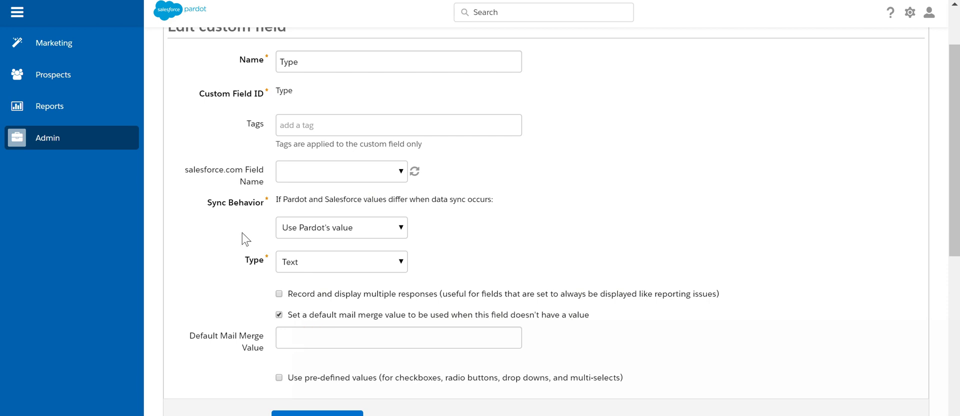
click(225, 261)
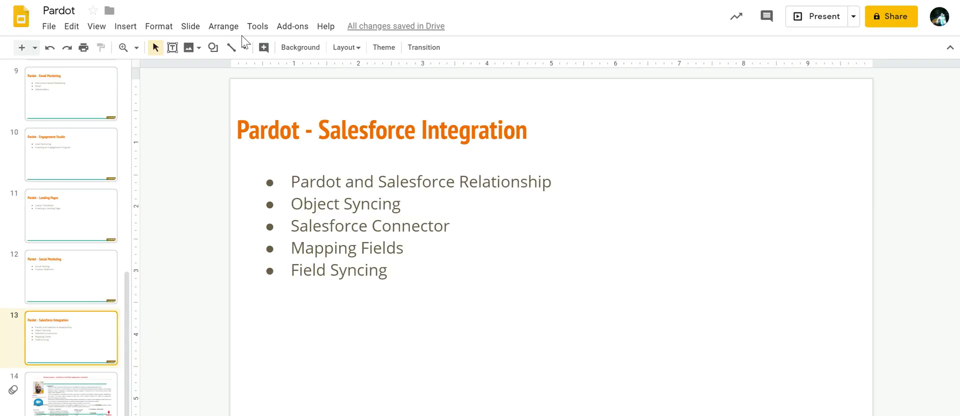
Switch to the Pardot deck in Google Slides and select slide 13, 'Pardot - Salesforce Integration'
click(320, 289)
click(369, 315)
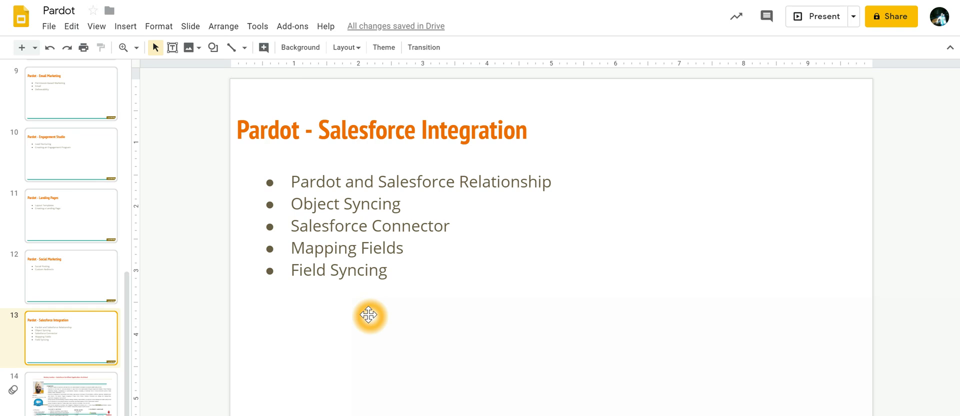